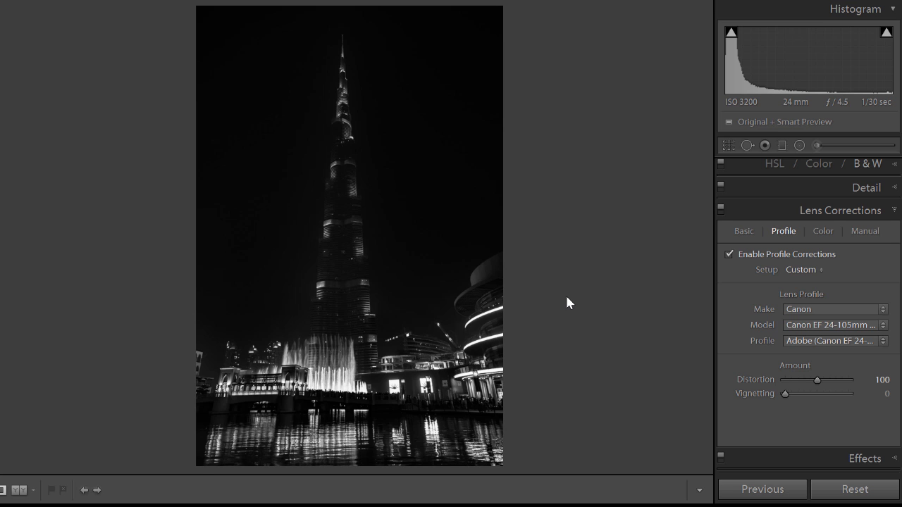
Step: Switch to the web browser and look through the article "Dehaze the Tallest Building in the World" down to its summary list
key(alt+Tab)
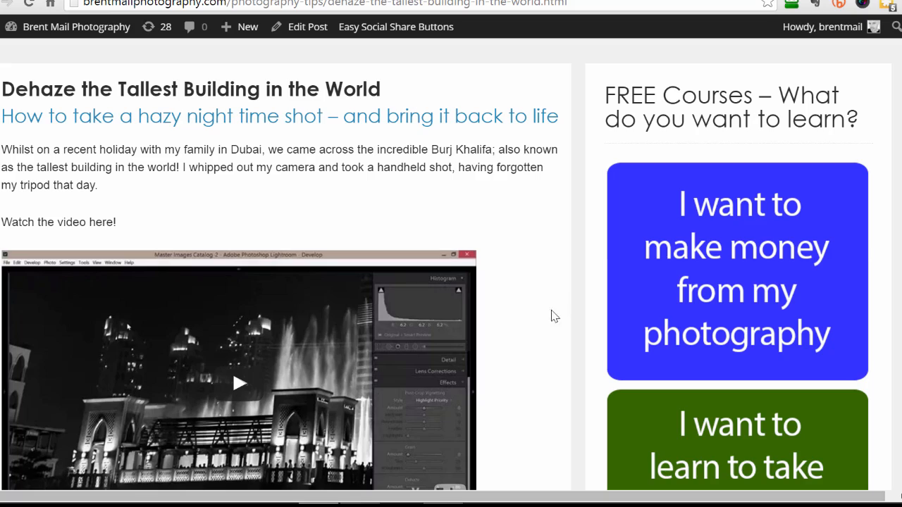
scroll(550, 324, down, 15)
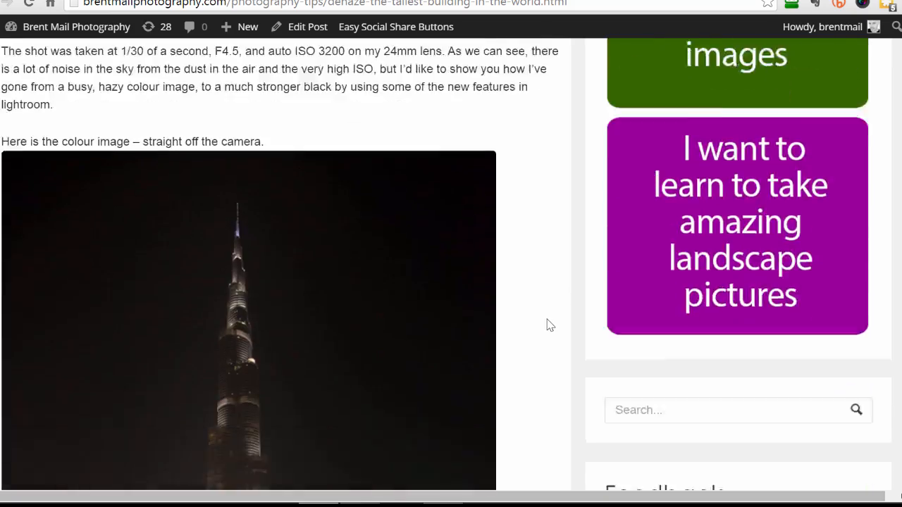
scroll(550, 325, down, 15)
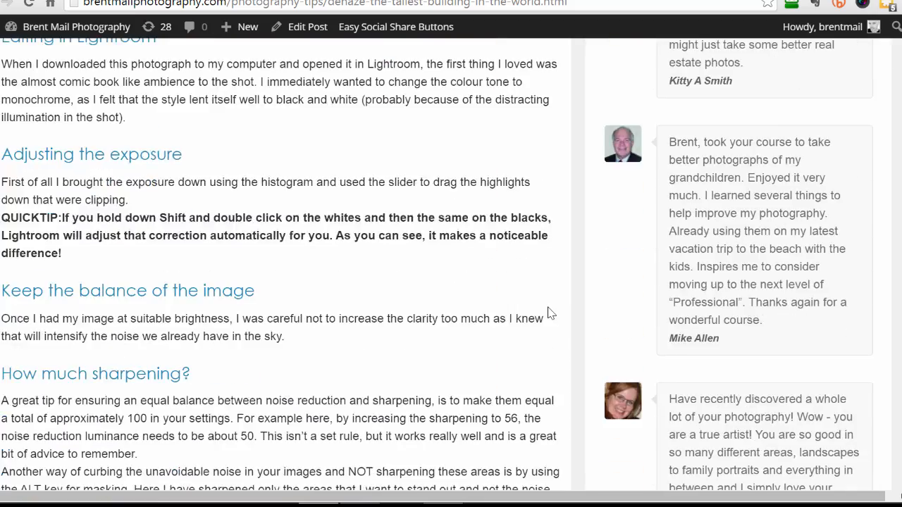
scroll(551, 314, down, 6)
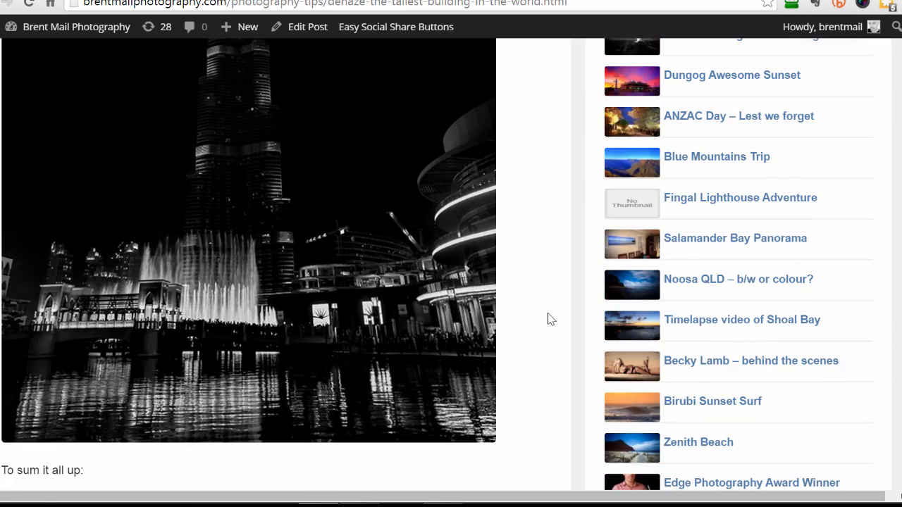
scroll(551, 319, down, 7)
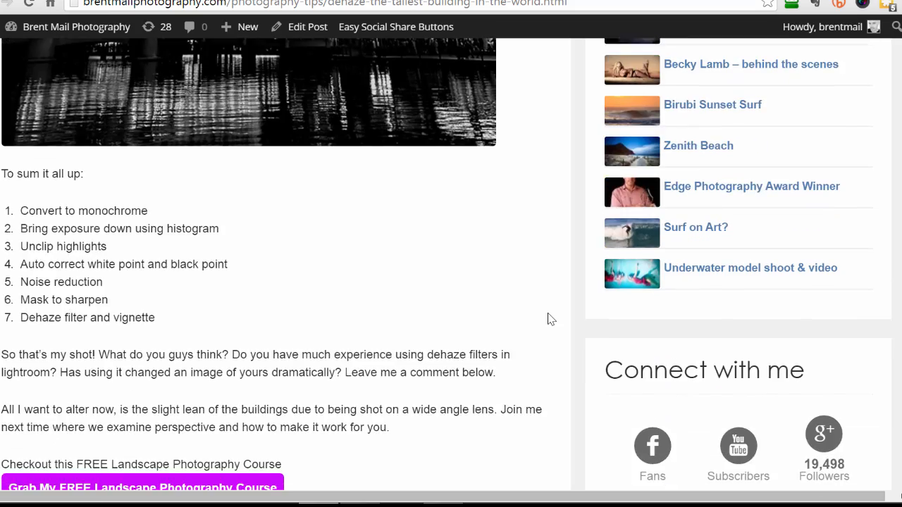
scroll(551, 318, down, 4)
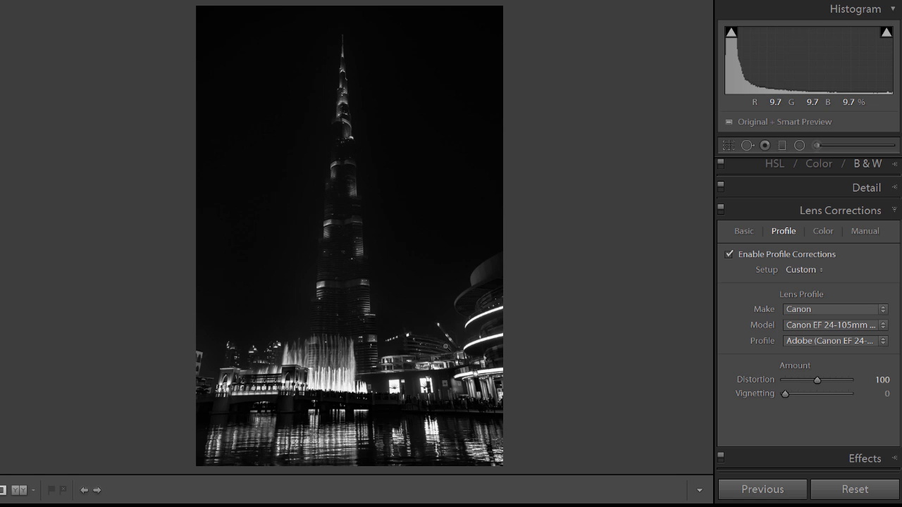
Step: Zoom in on the buildings beside the fountain to examine how they lean, and return to the full photo
click(448, 350)
drag(546, 392, 467, 160)
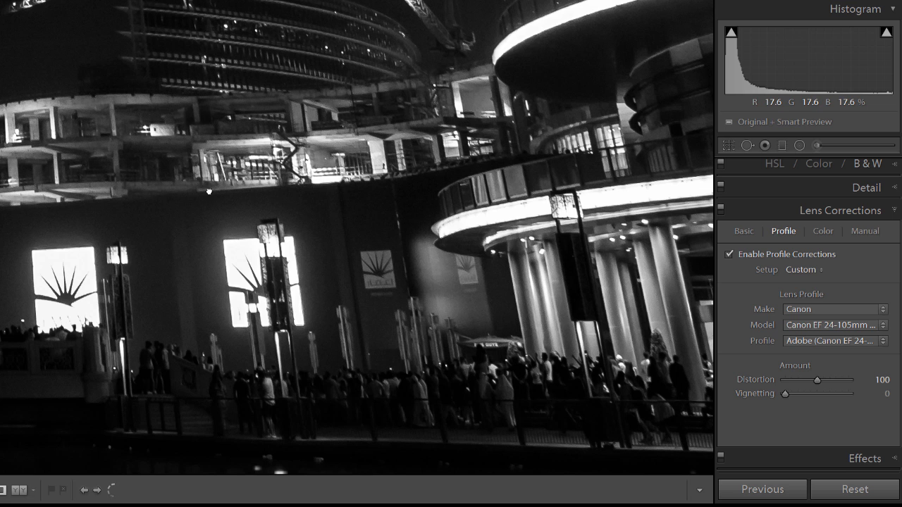
drag(209, 190, 505, 199)
click(469, 218)
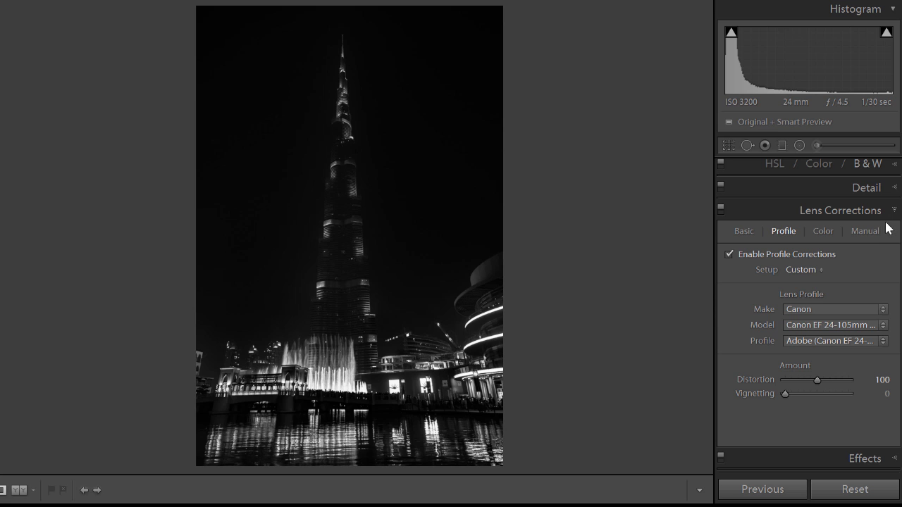
Step: Switch Enable Profile Corrections off and on repeatedly to compare the photo with and without the lens profile
scroll(809, 315, up, 2)
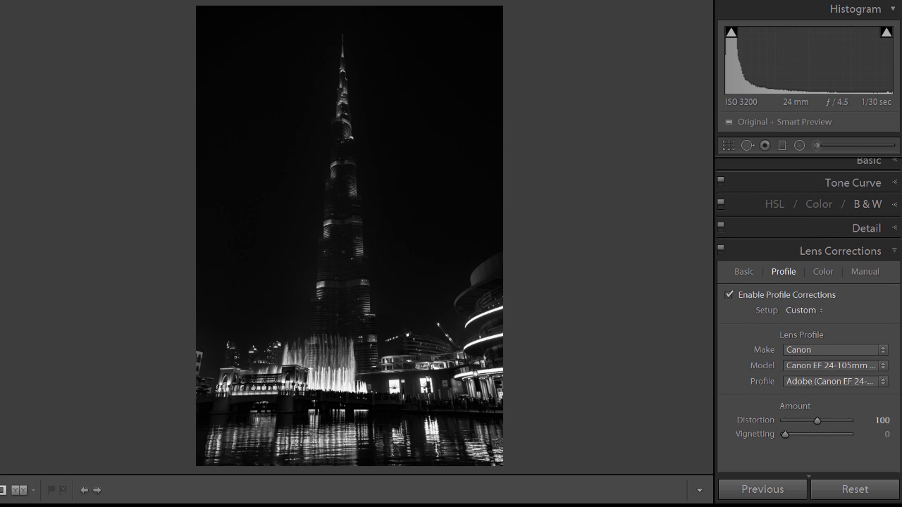
scroll(809, 316, down, 2)
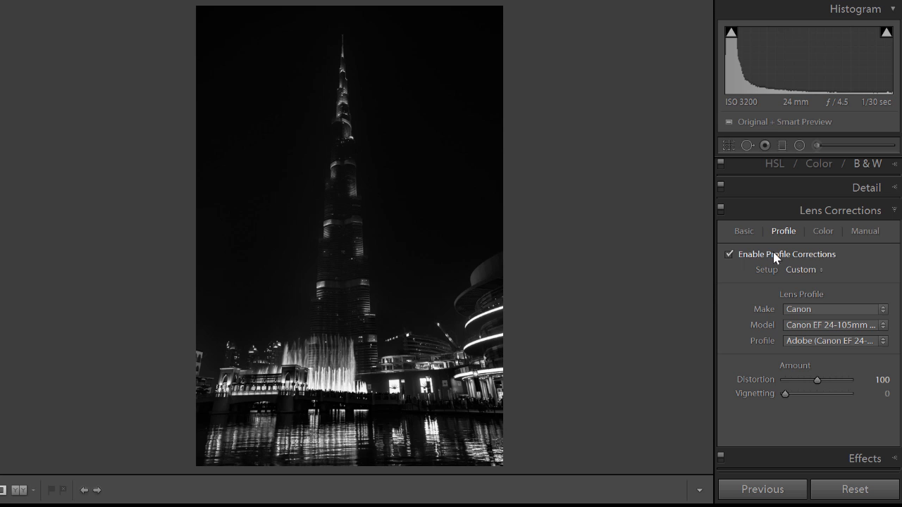
click(729, 254)
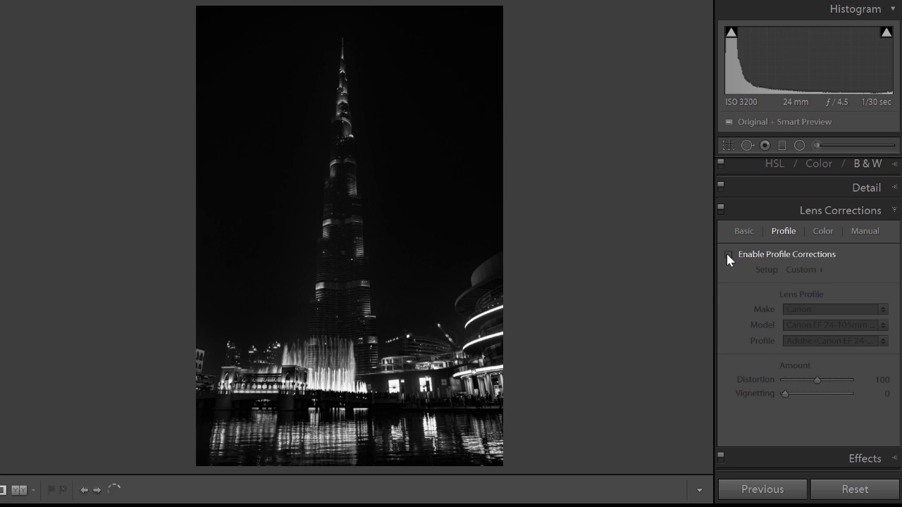
click(728, 255)
click(728, 255)
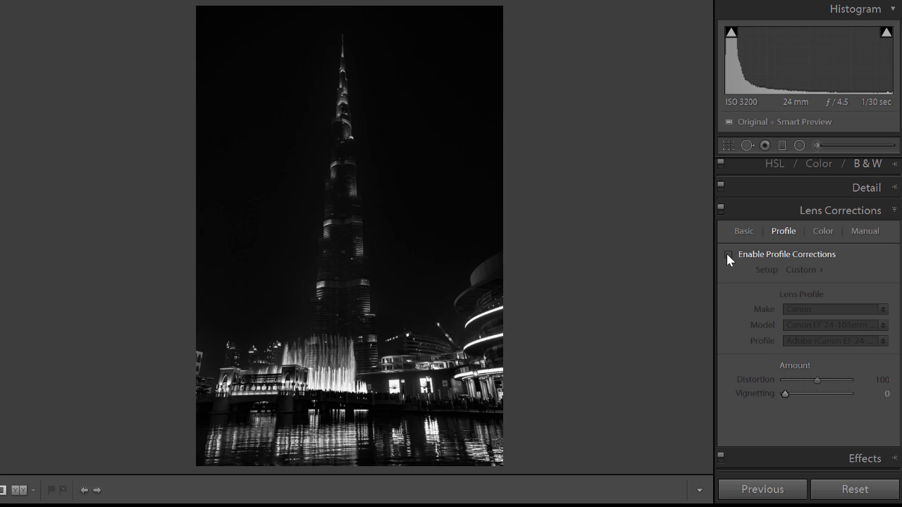
click(728, 255)
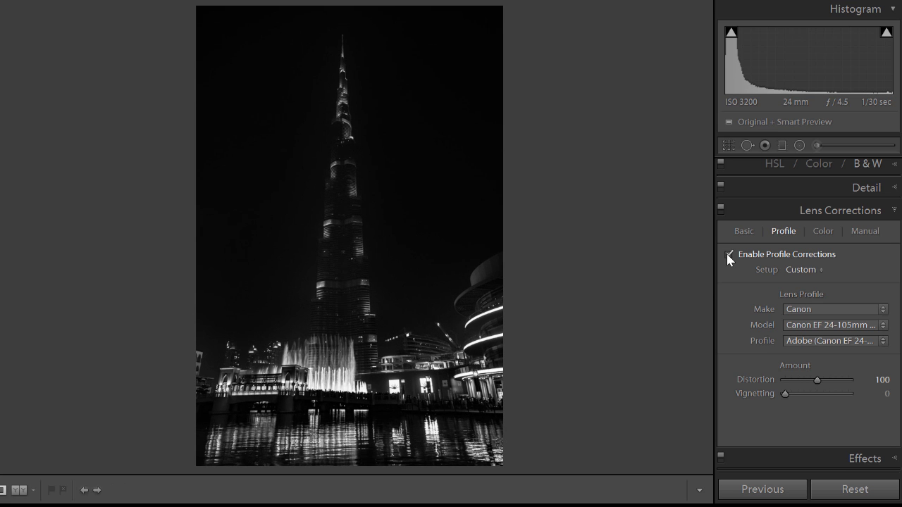
Step: Try weaker and stronger profile Distortion amounts, settle on 96, and compare against the uncorrected photo
drag(814, 381, 778, 380)
drag(844, 382, 816, 388)
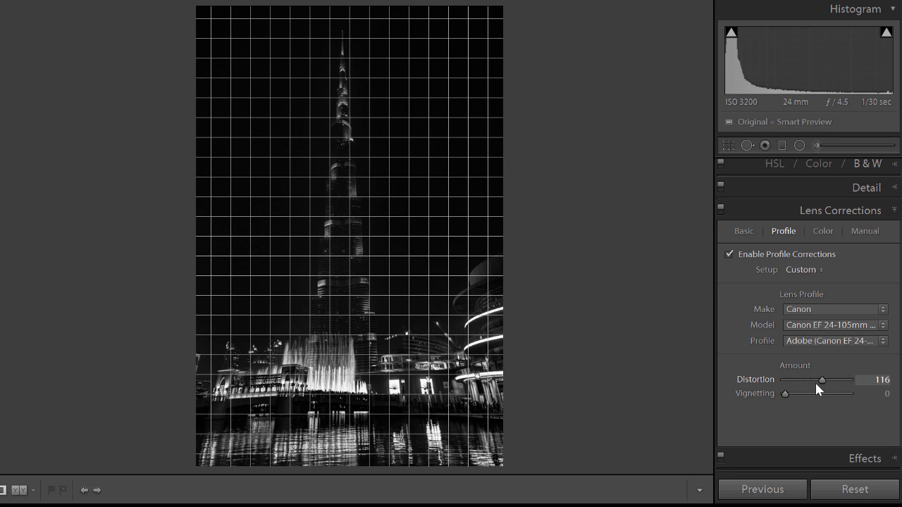
click(729, 255)
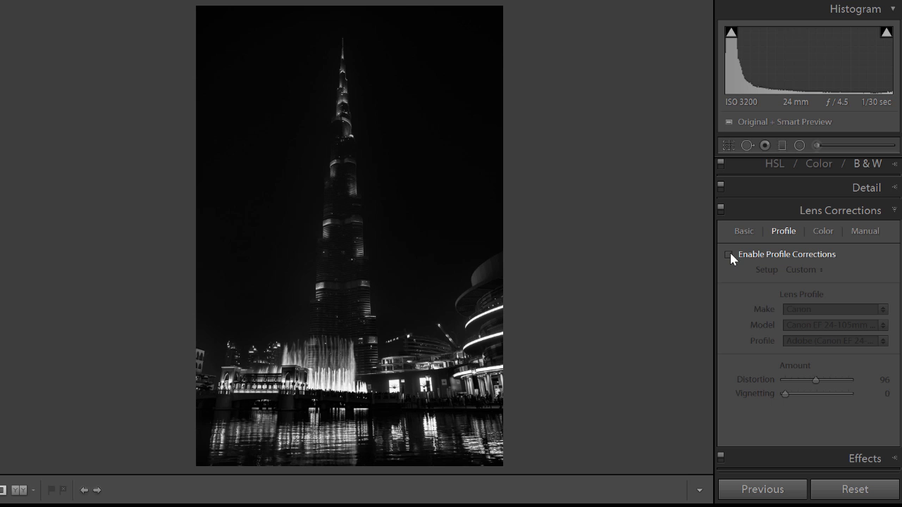
click(730, 254)
Step: Zoom in on the leaning buildings, compare them with and without the lens profile, and leave Enable Profile Corrections off
click(473, 389)
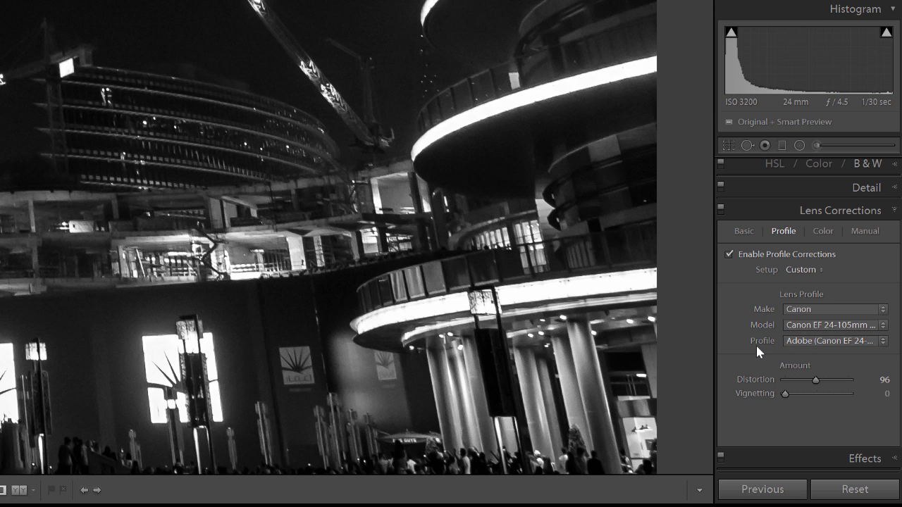
click(729, 254)
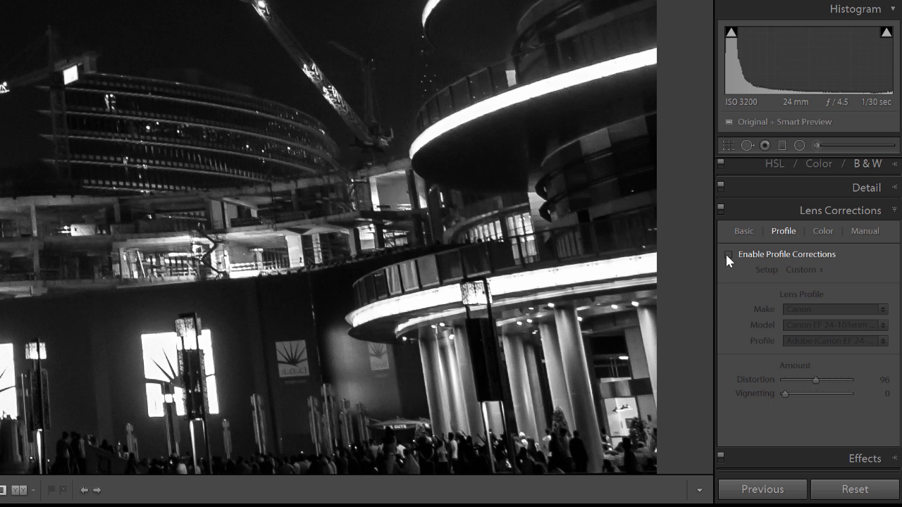
click(728, 254)
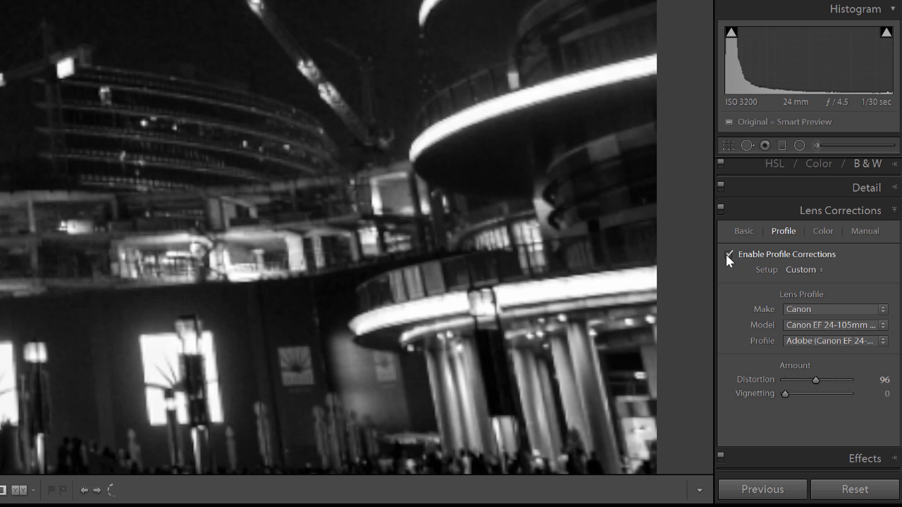
click(727, 256)
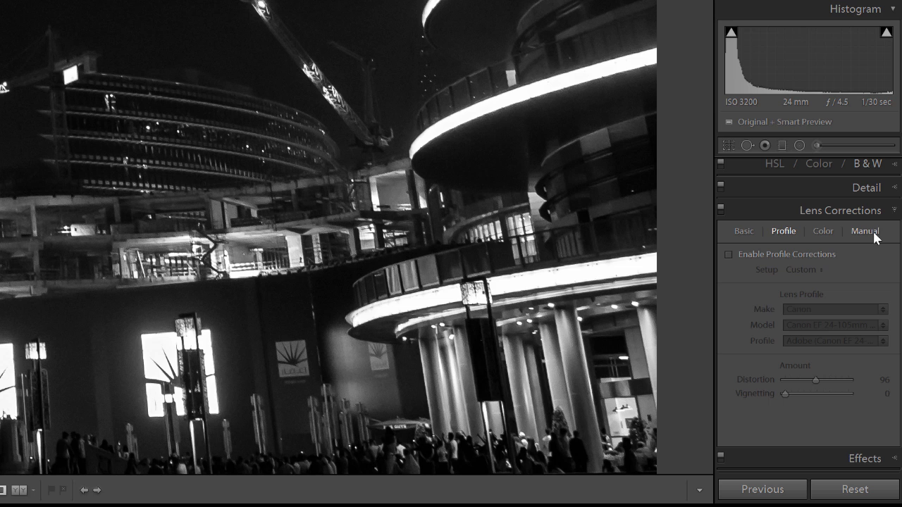
Step: Show the manual lens corrections with the full photo in view, try a Distortion of -9, and reset it to 0
click(873, 235)
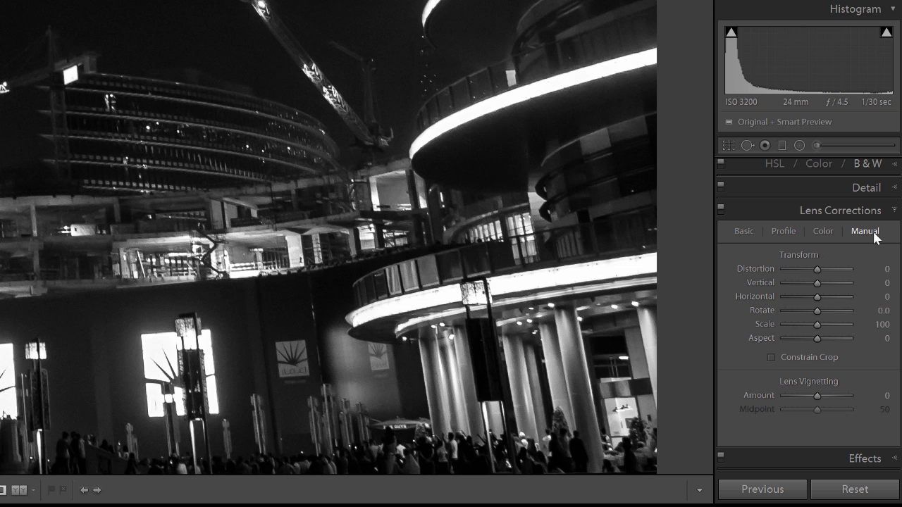
click(385, 202)
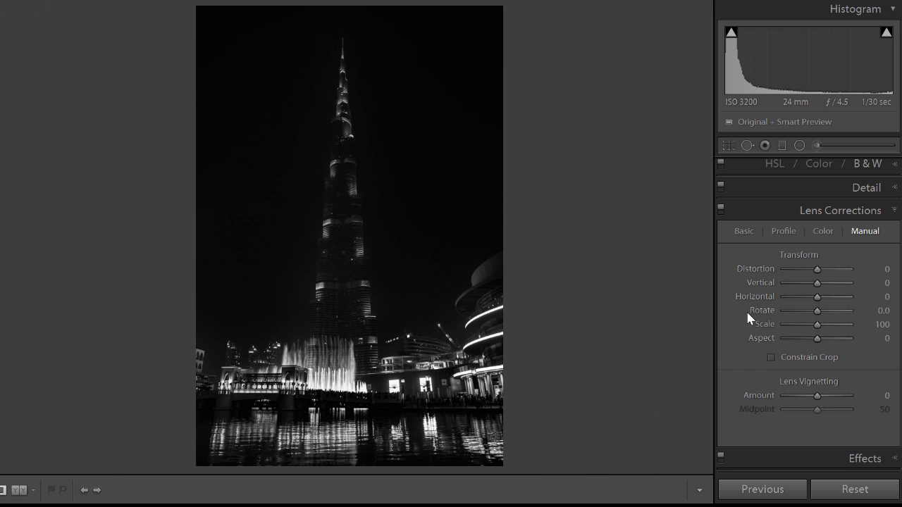
mouse_move(817, 270)
mouse_down()
mouse_move(806, 269)
mouse_move(830, 268)
mouse_move(812, 268)
mouse_up()
double_click(771, 269)
Step: Set the Vertical perspective transform to -35 and zoom in on the buildings beside the fountain to check their lean
drag(816, 285, 813, 289)
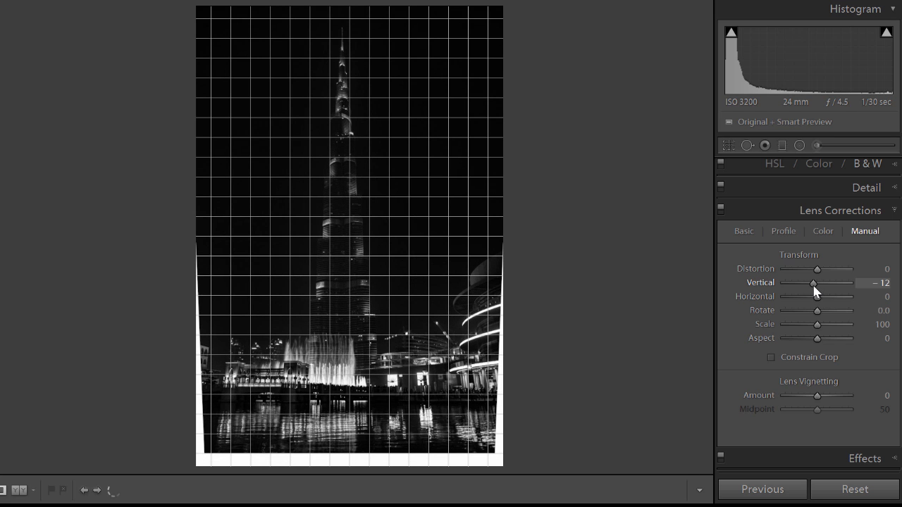
drag(813, 286, 805, 285)
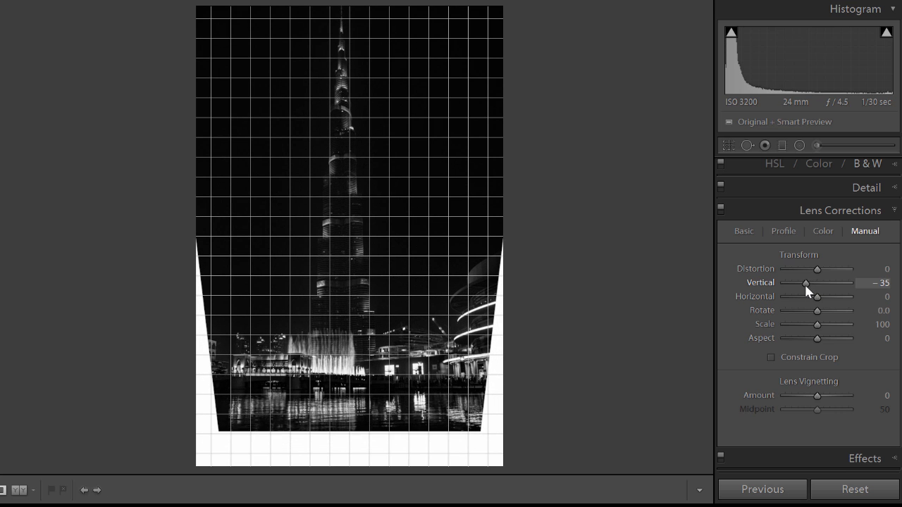
click(451, 366)
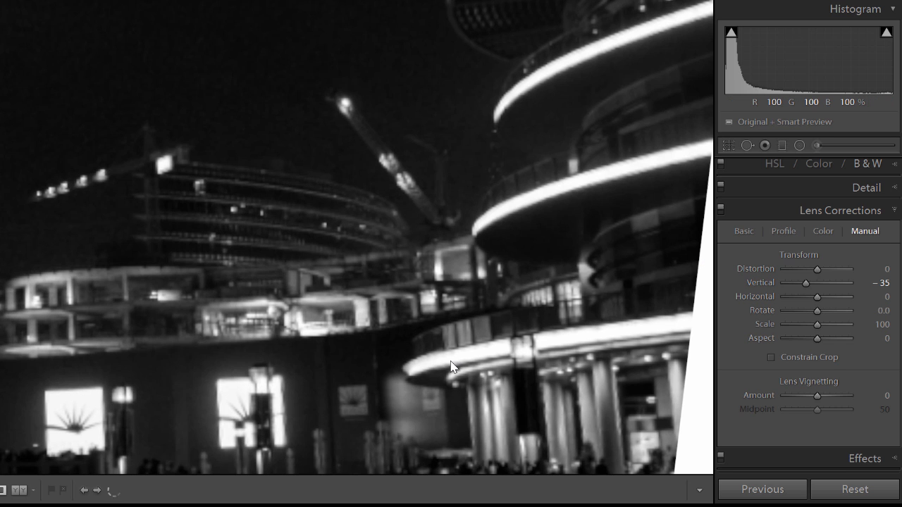
drag(581, 409, 582, 300)
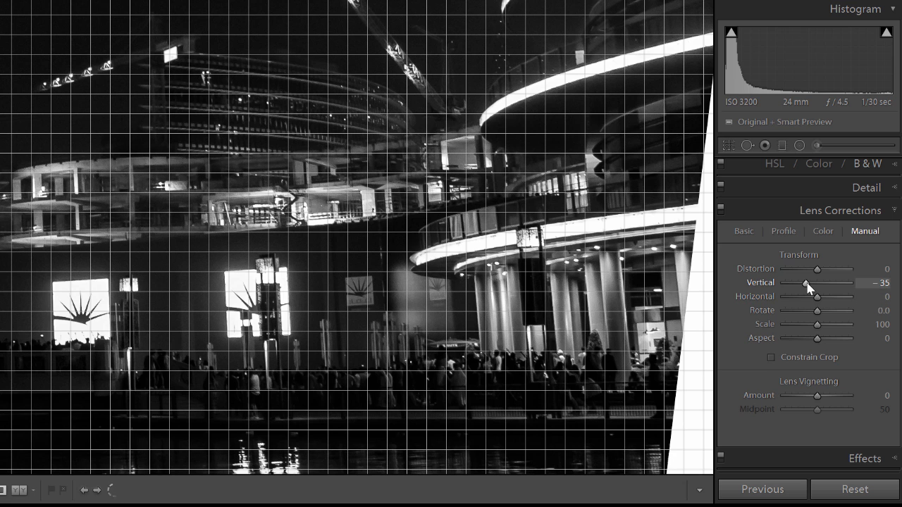
Step: Try Vertical perspective values of -67, -2 and -50 on the zoomed-in buildings, and return to the full photo
drag(807, 282, 796, 282)
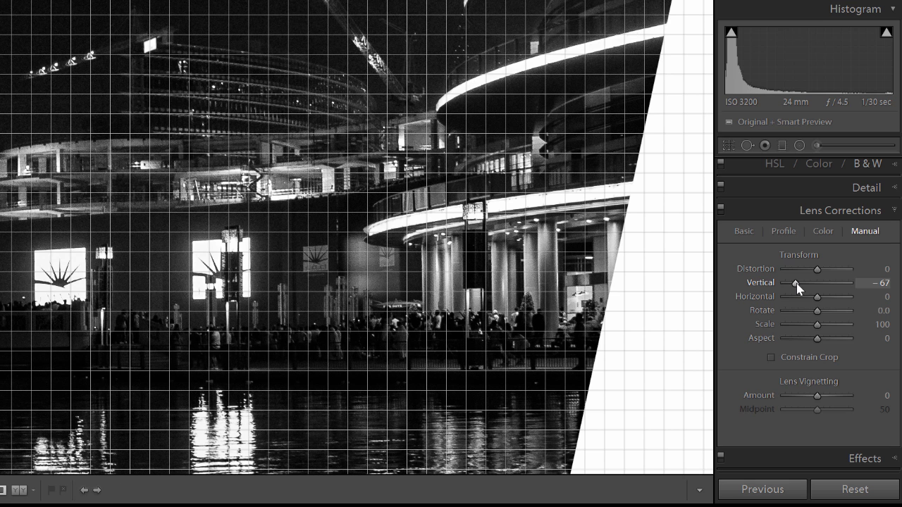
drag(796, 283, 815, 282)
drag(675, 383, 650, 333)
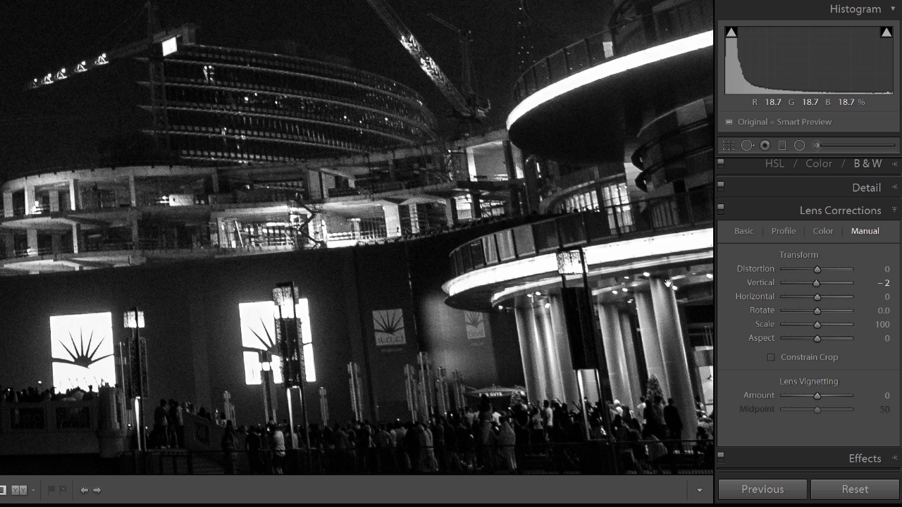
drag(817, 284, 803, 285)
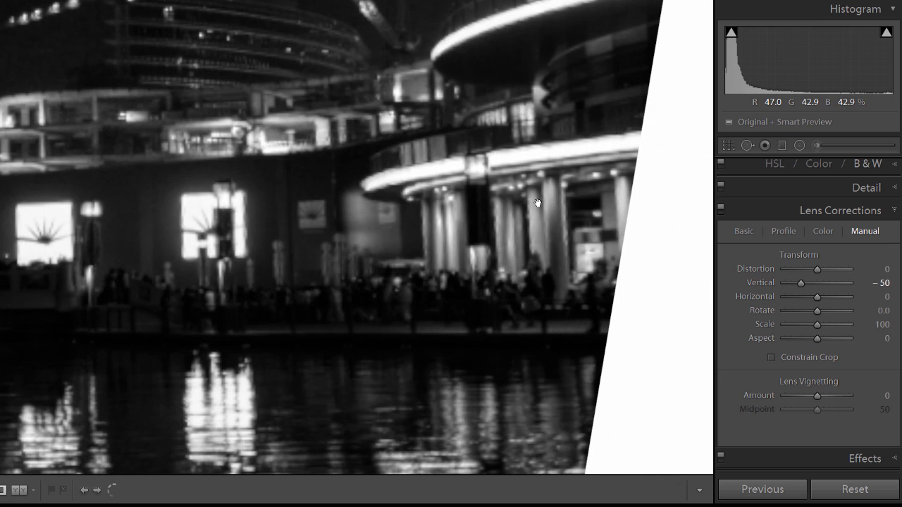
click(325, 139)
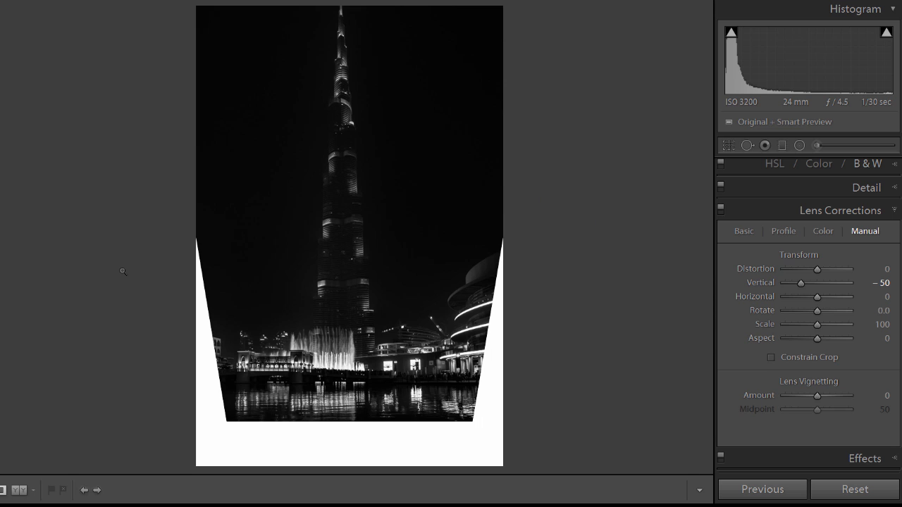
Step: Revert the photo to the history state "Distortion Amount 0" that precedes the Vertical Perspective changes
mouse_move(2, 274)
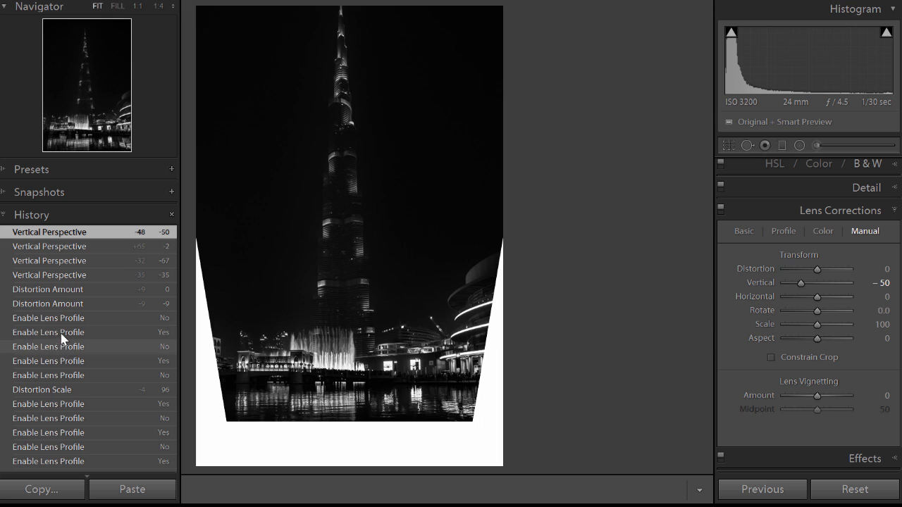
click(78, 290)
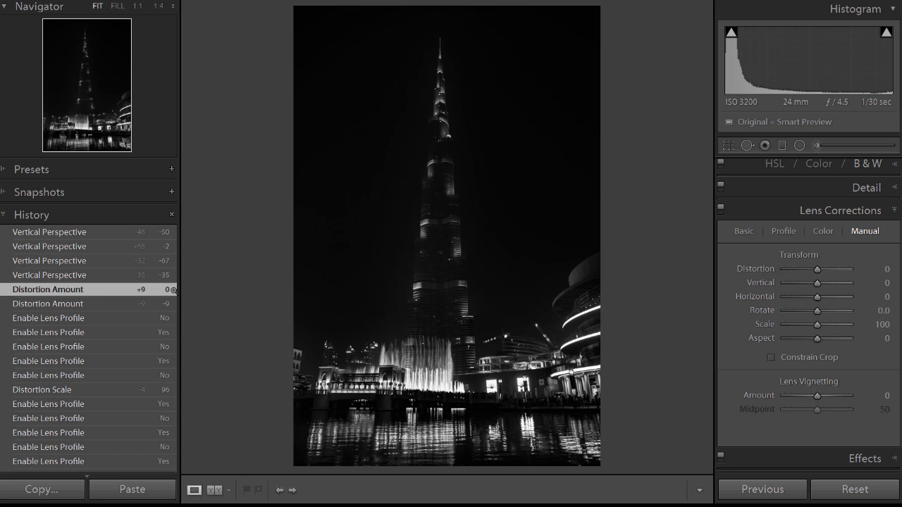
click(0, 316)
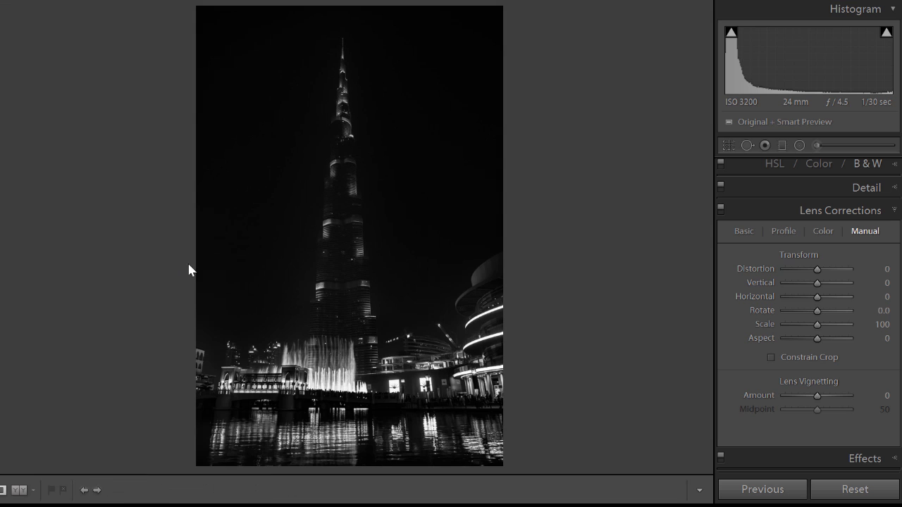
Step: Shrink the photo with Scale 93, set the Vertical perspective to -27, and zoom in on the buildings to check their verticals
drag(817, 327, 813, 326)
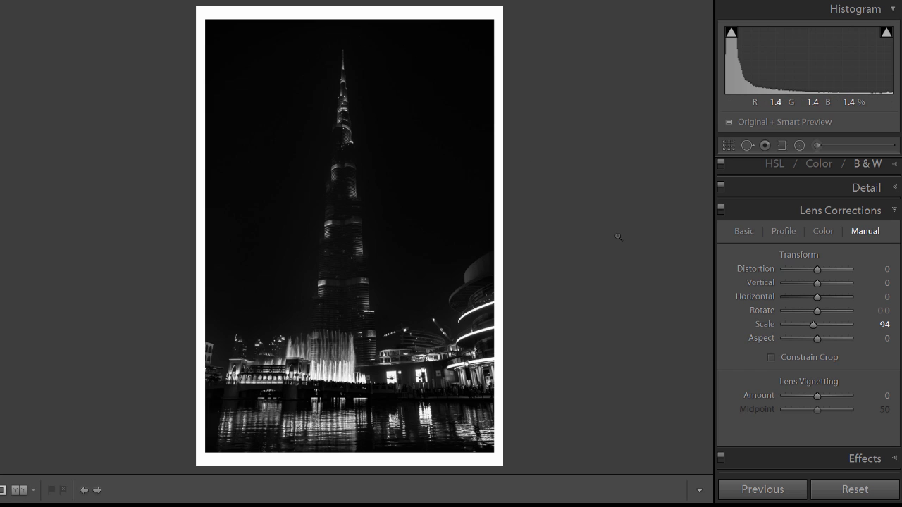
drag(817, 326, 815, 328)
drag(818, 284, 804, 283)
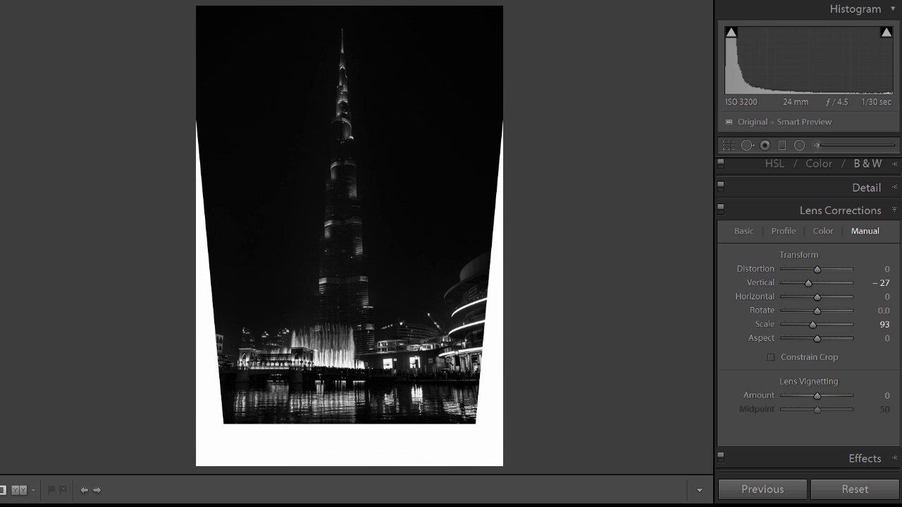
click(455, 367)
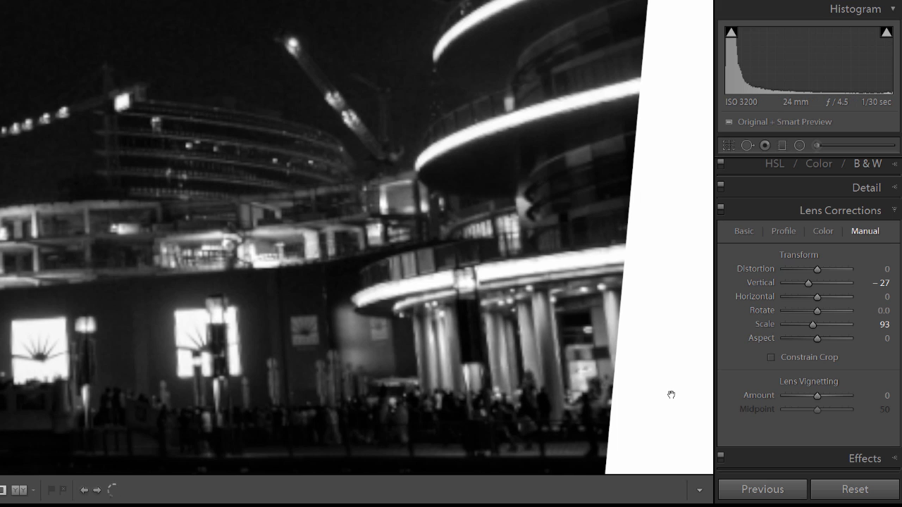
Step: Return to the full photo and set the Vertical perspective transform to -32
click(513, 311)
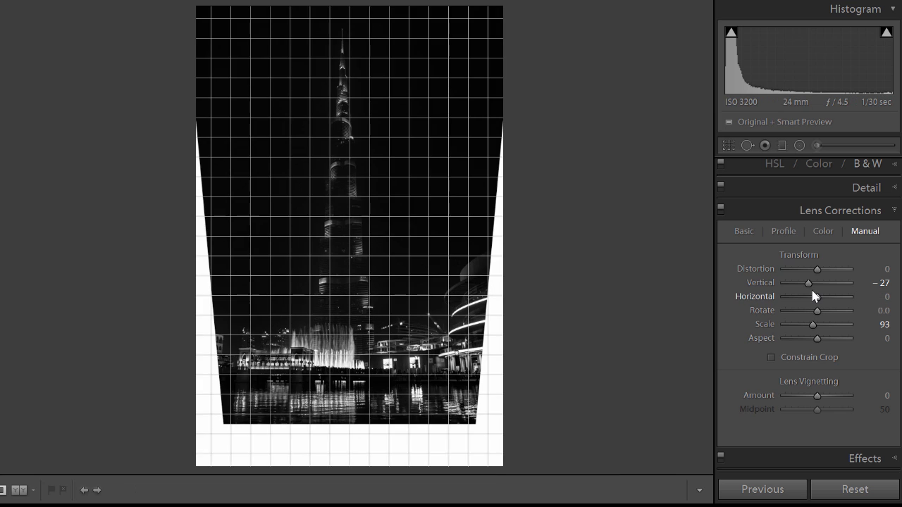
drag(811, 286, 809, 286)
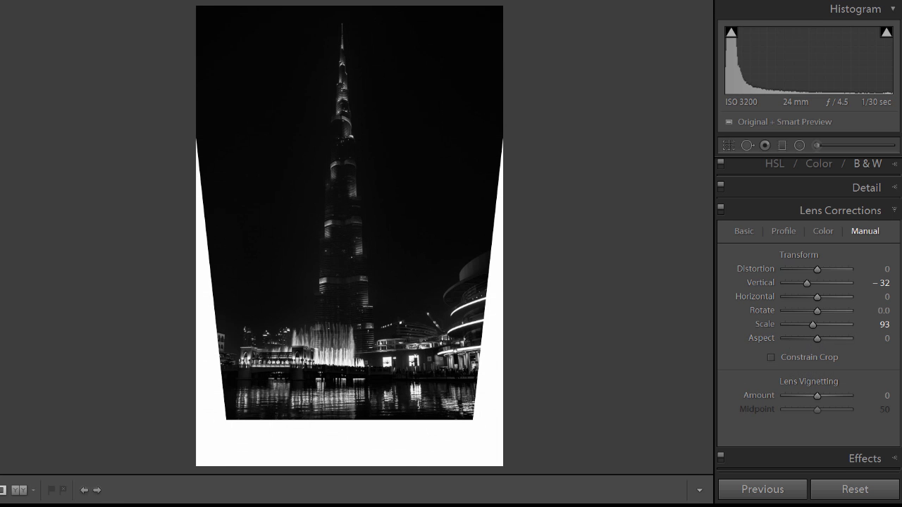
Step: Crop away the white areas below and beside the corrected photo, keeping the full height of the sky, and apply the crop
scroll(809, 314, up, 3)
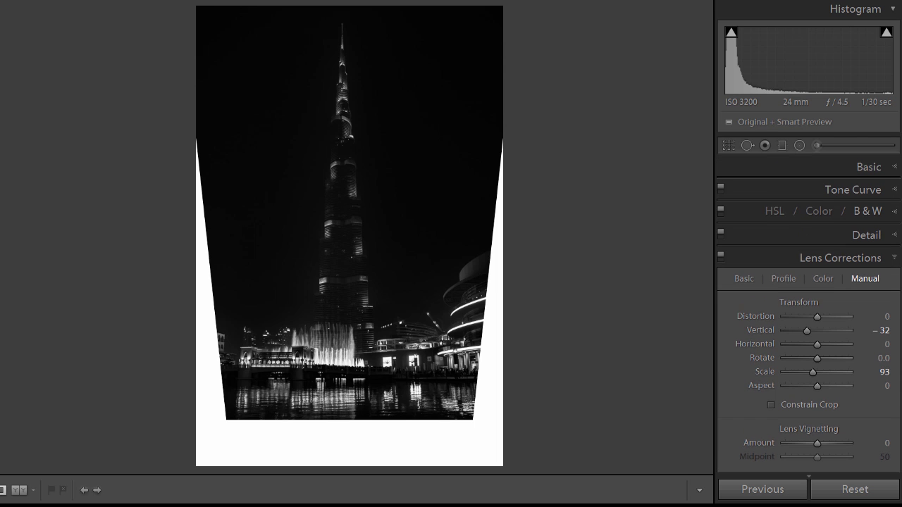
click(729, 146)
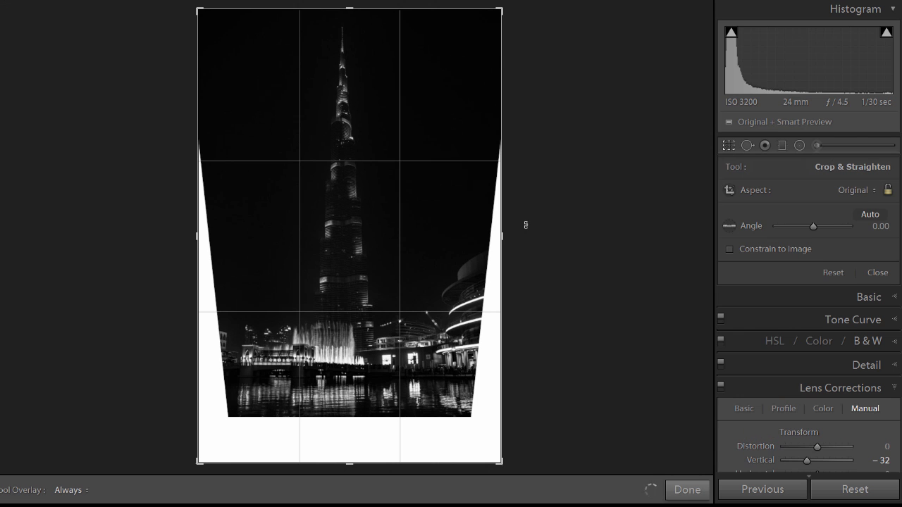
drag(348, 464, 351, 441)
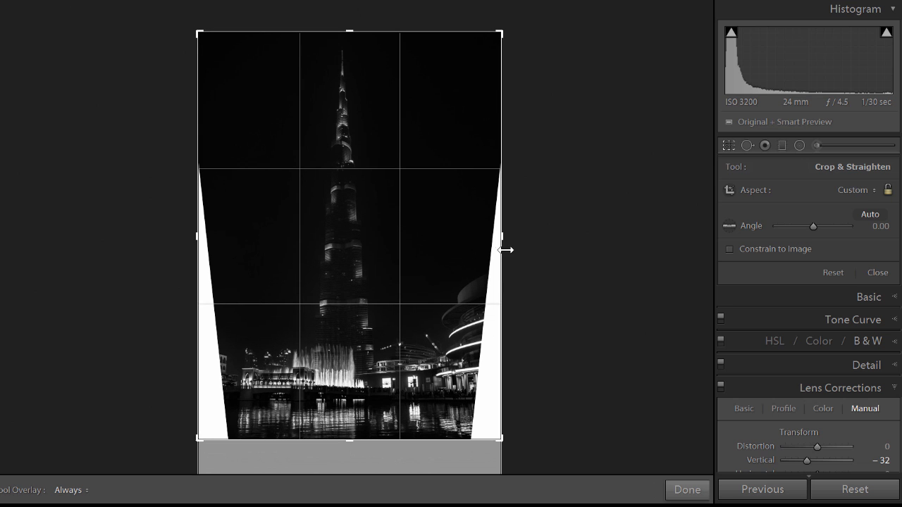
drag(500, 244, 483, 240)
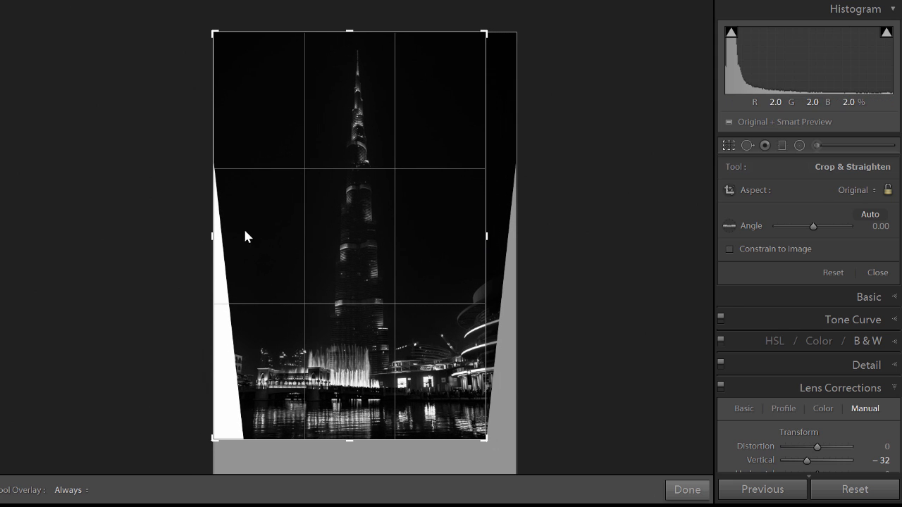
drag(210, 233, 227, 233)
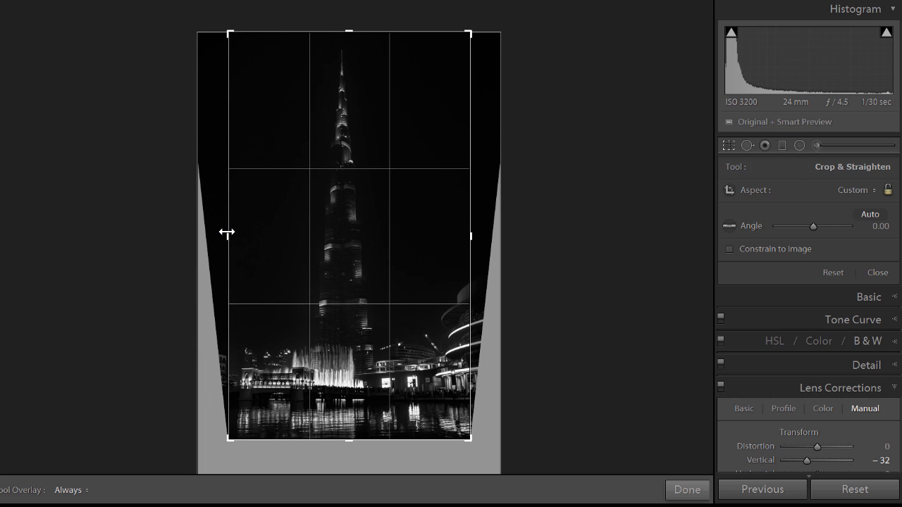
click(729, 145)
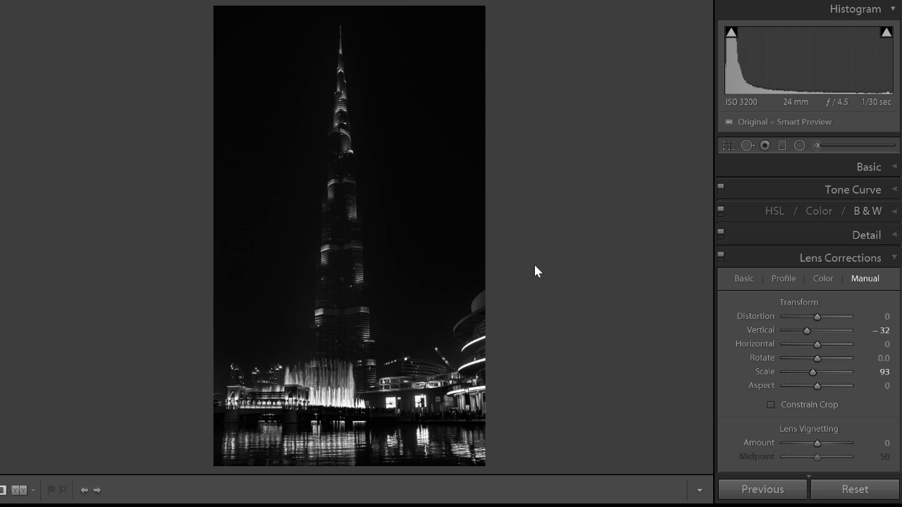
Step: Compare the cropped, perspective-corrected photo with its Before version twice, ending on the corrected version
key(backslash)
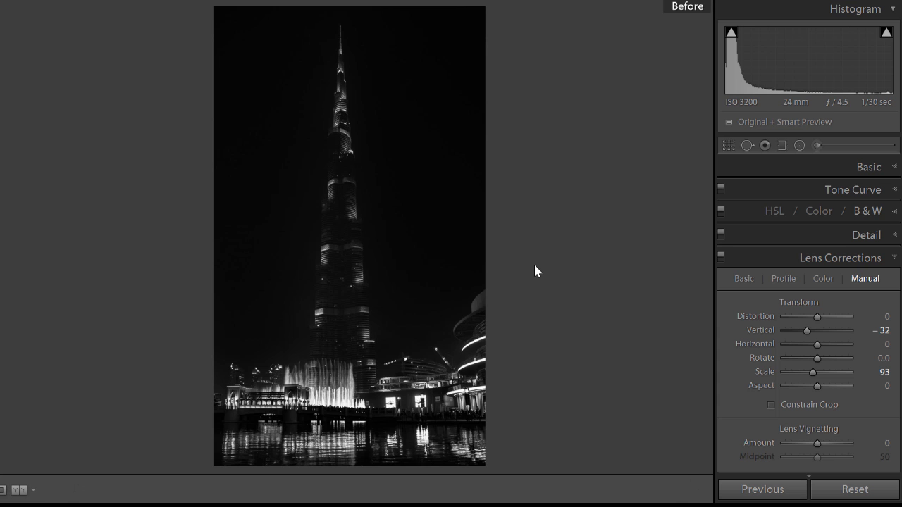
key(F7)
key(F7)
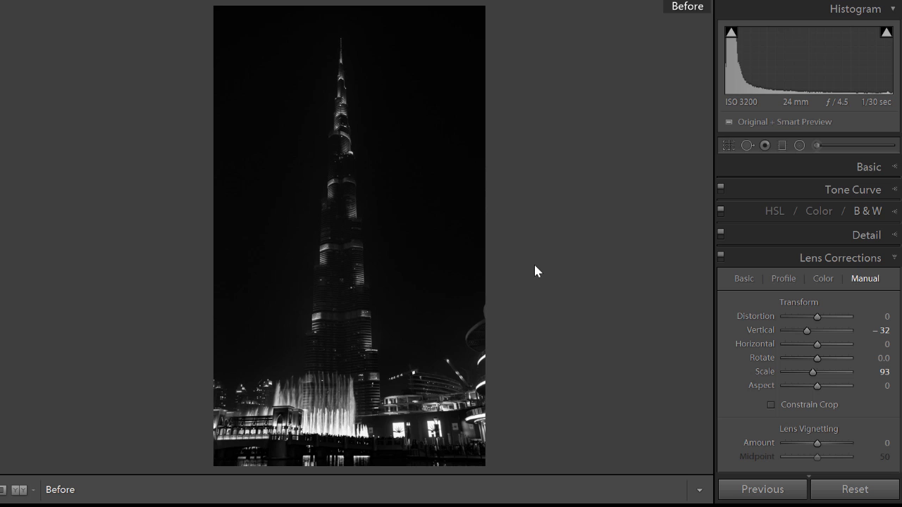
key(backslash)
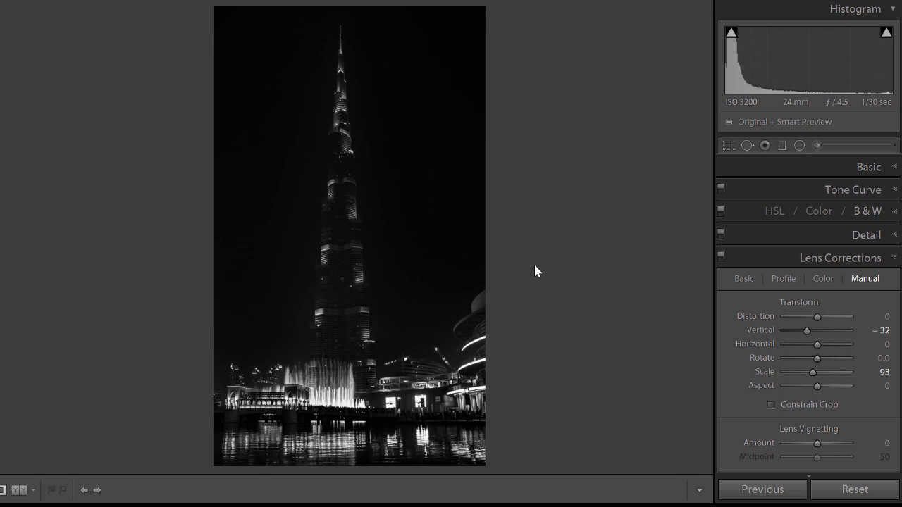
key(backslash)
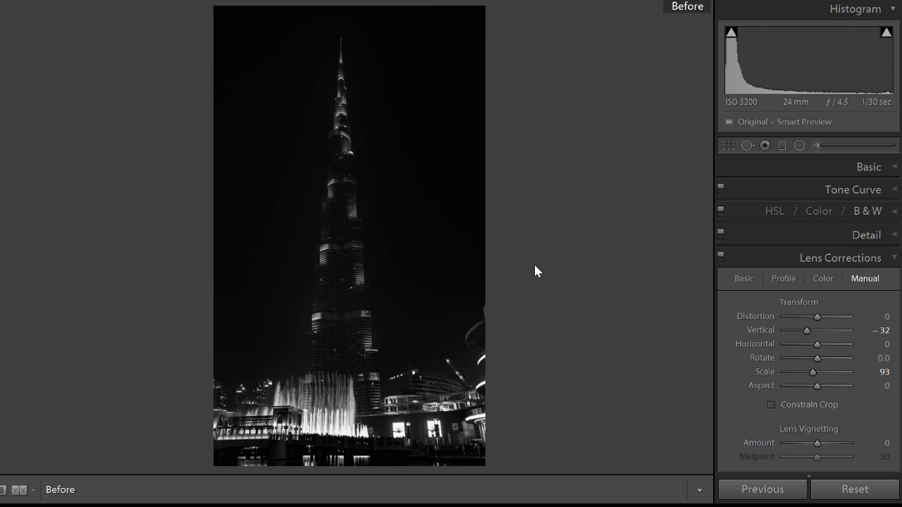
key(backslash)
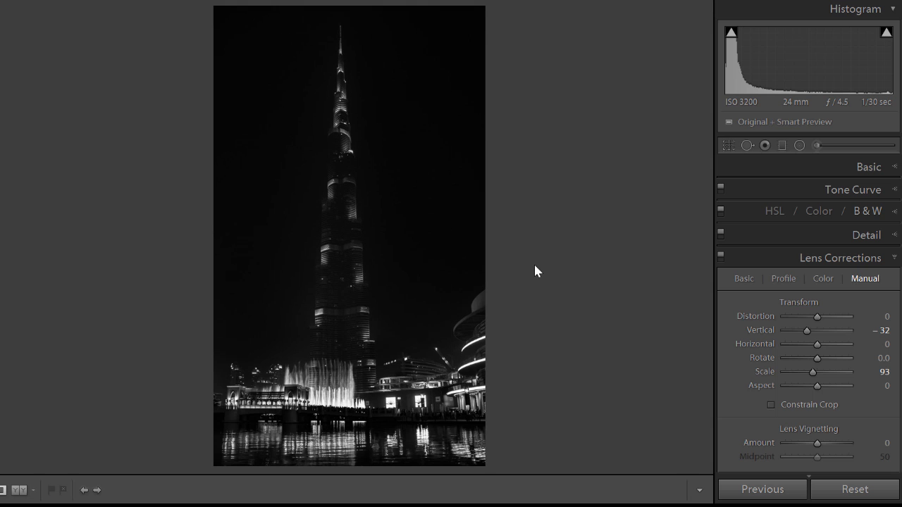